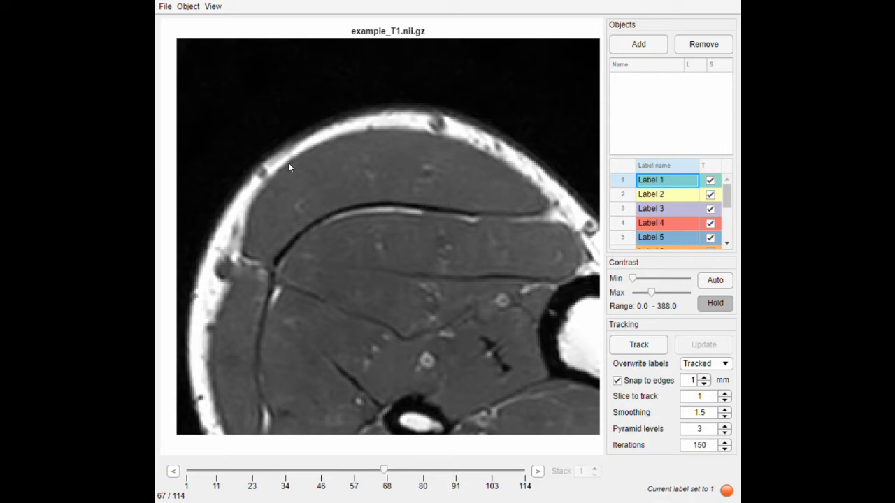
Step: Rename label 1 as "Medial gastrocnemius" in the label list
double_click(665, 183)
key(ctrl+a)
text(Medial)
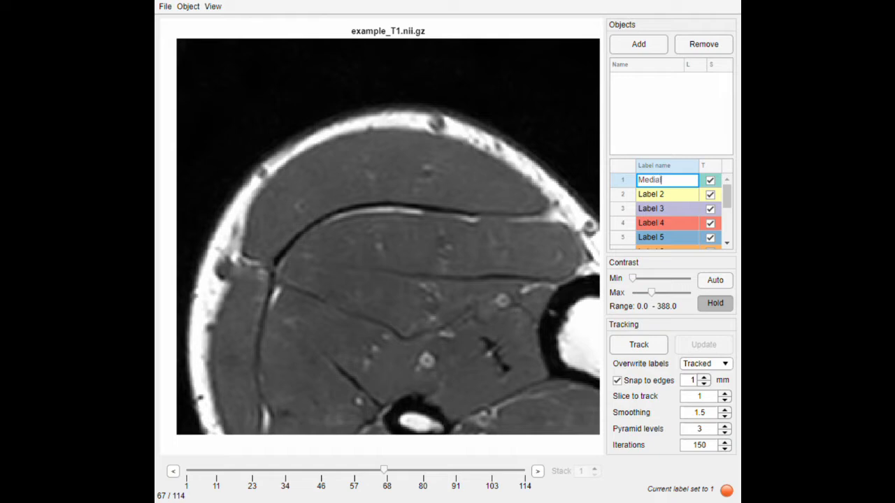
text( gastrocnemius)
key(Return)
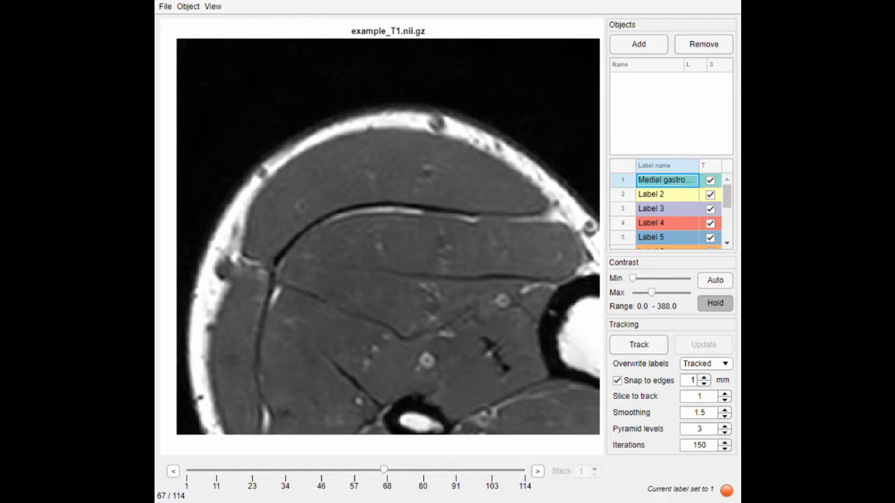
click(664, 182)
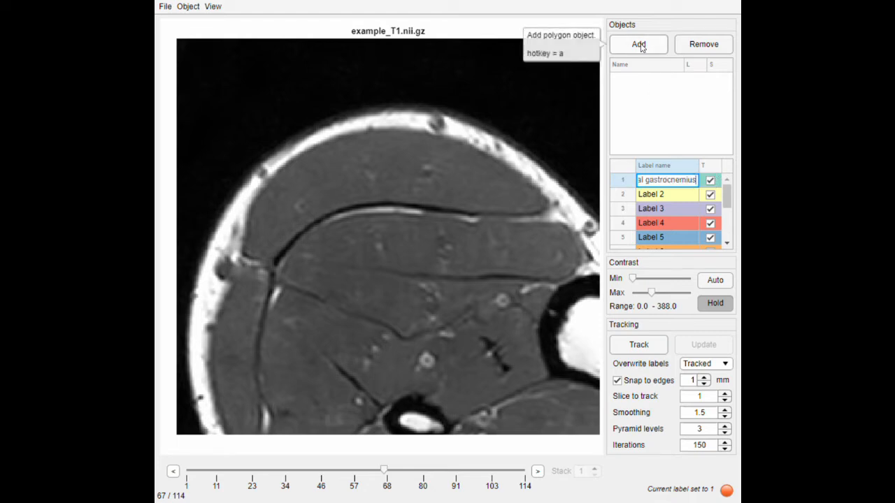
Step: Add a closed polygon object tracing the boundary of the uppermost, crescent-shaped muscle on slice 67
click(640, 46)
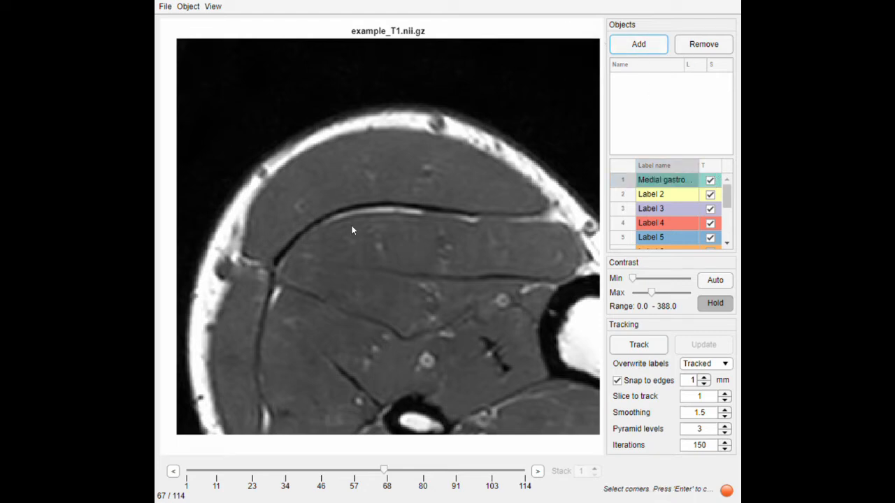
click(389, 202)
click(308, 227)
click(284, 245)
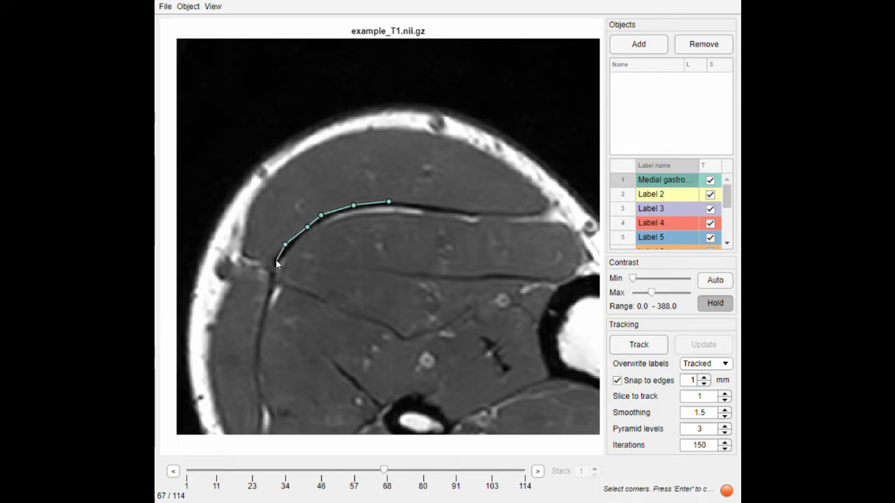
click(247, 253)
click(247, 228)
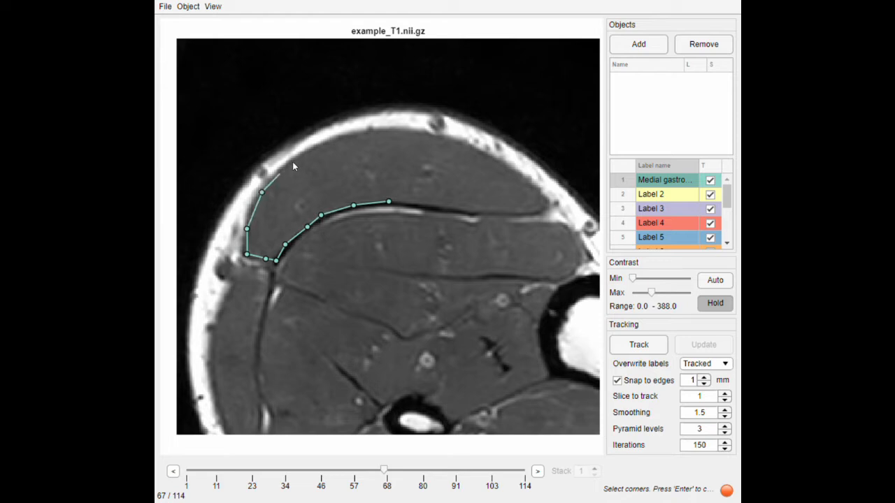
click(310, 151)
click(338, 139)
click(381, 133)
click(409, 134)
click(444, 141)
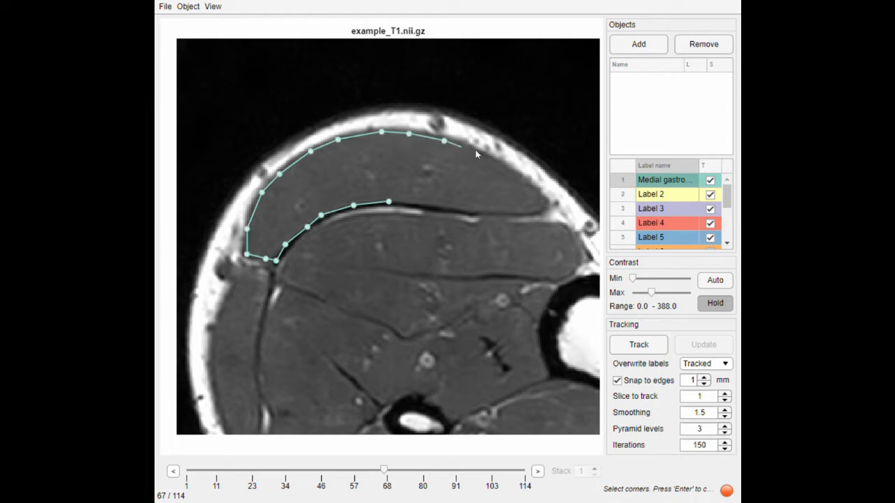
click(475, 151)
click(494, 162)
click(515, 173)
click(532, 188)
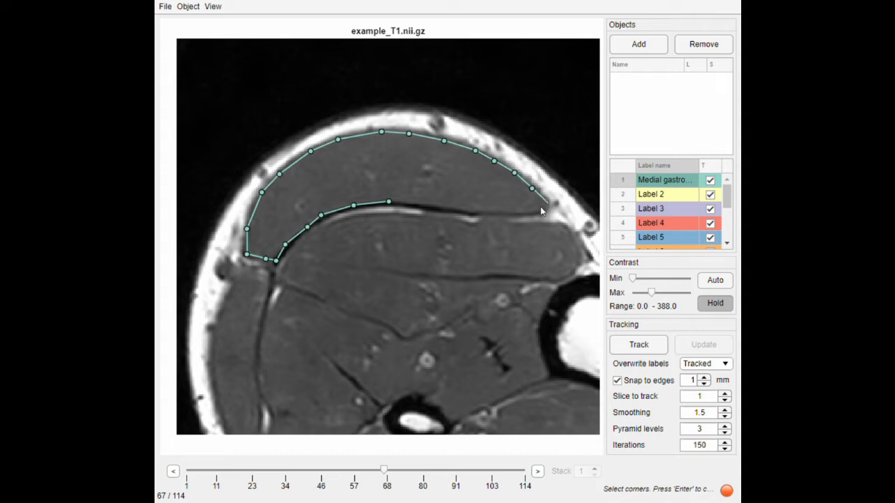
click(476, 207)
click(432, 202)
click(402, 202)
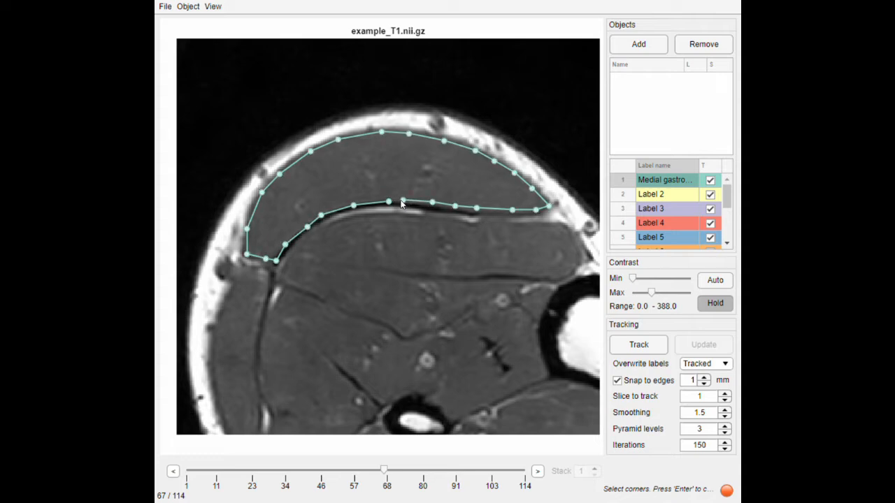
key(Return)
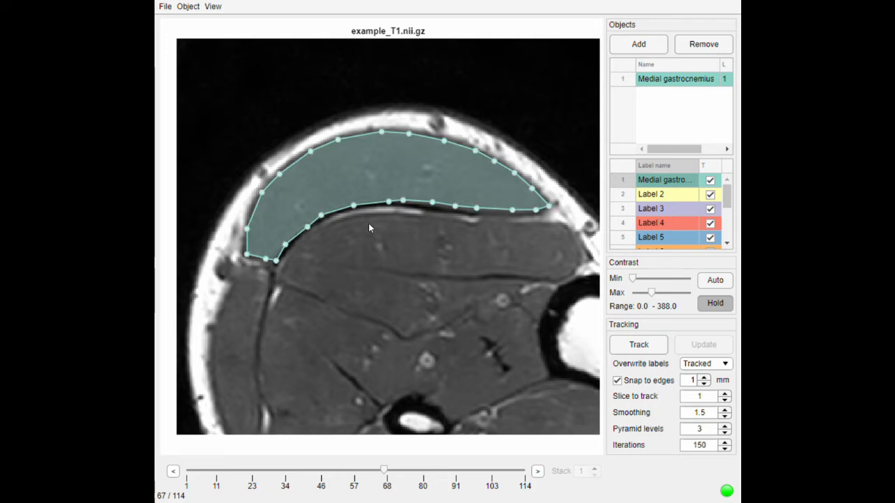
Step: Move a vertex on the muscle polygon's lower boundary slightly upward onto the muscle edge
scroll(397, 223, up, 1)
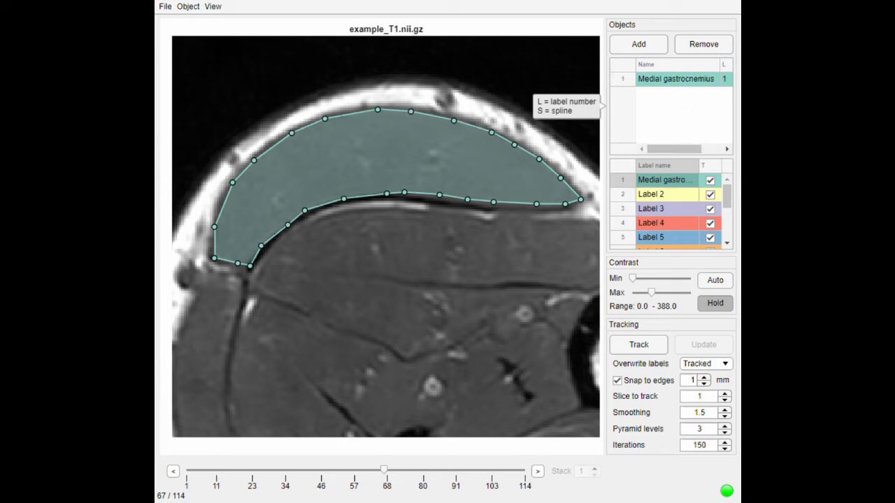
scroll(360, 234, up, 3)
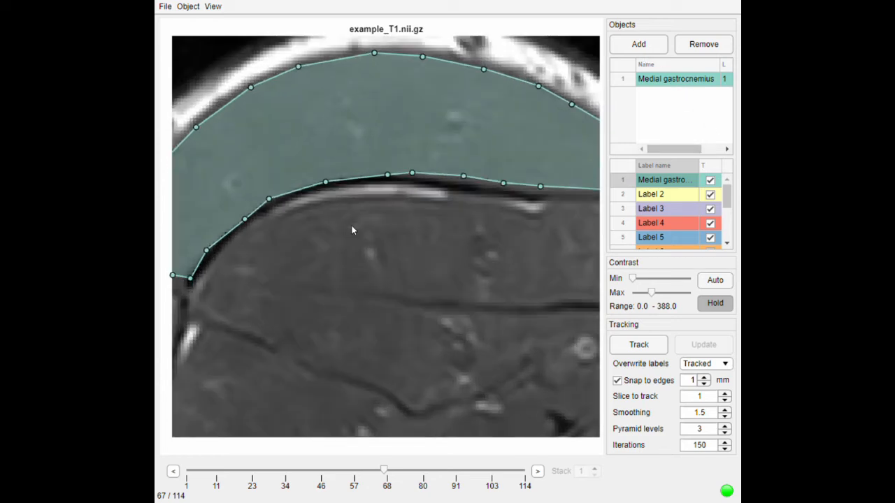
scroll(330, 188, up, 2)
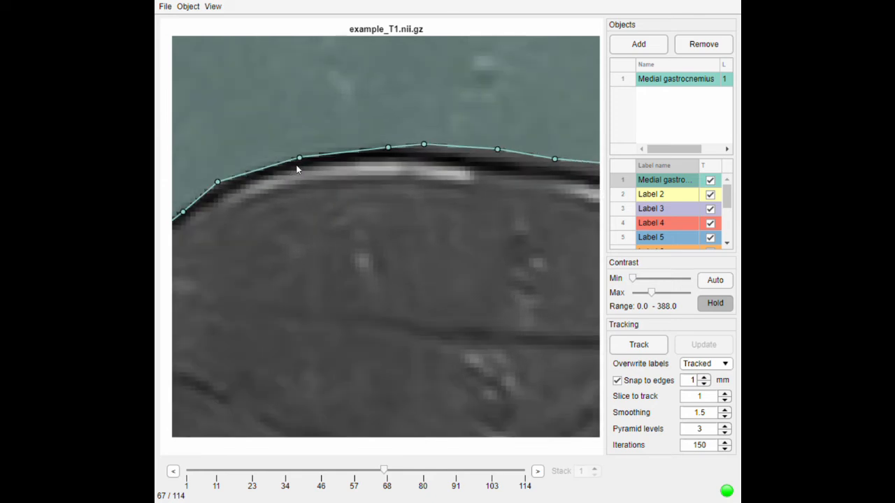
mouse_move(299, 162)
mouse_down()
mouse_move(270, 102)
mouse_move(303, 150)
mouse_move(299, 160)
mouse_up()
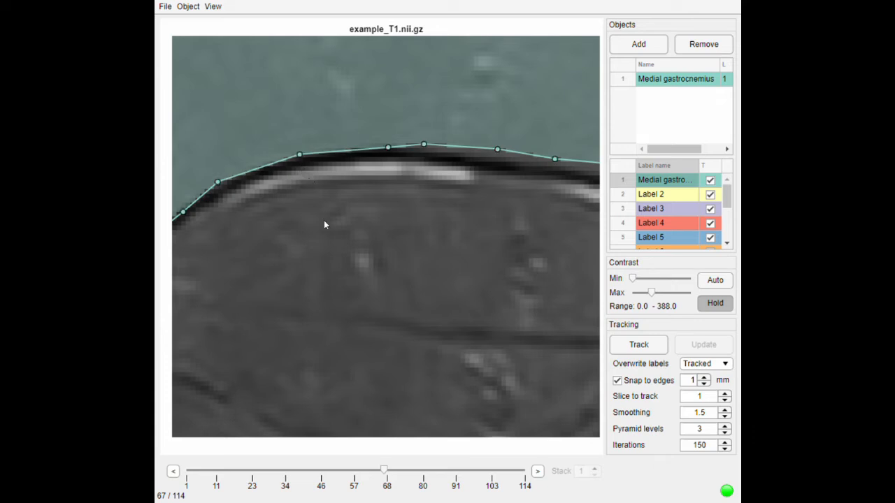
Step: Delete two neighbouring points from the middle of the polygon's lower boundary
click(188, 7)
click(249, 91)
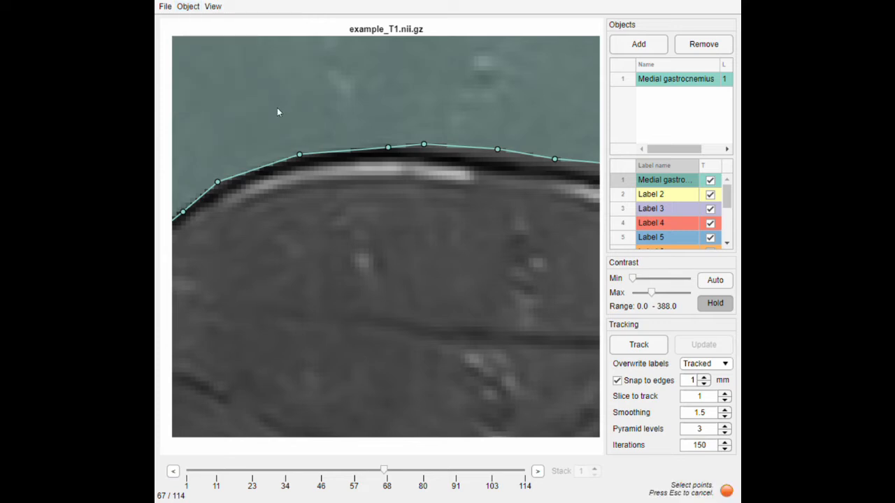
drag(413, 188, 323, 142)
drag(256, 113, 257, 113)
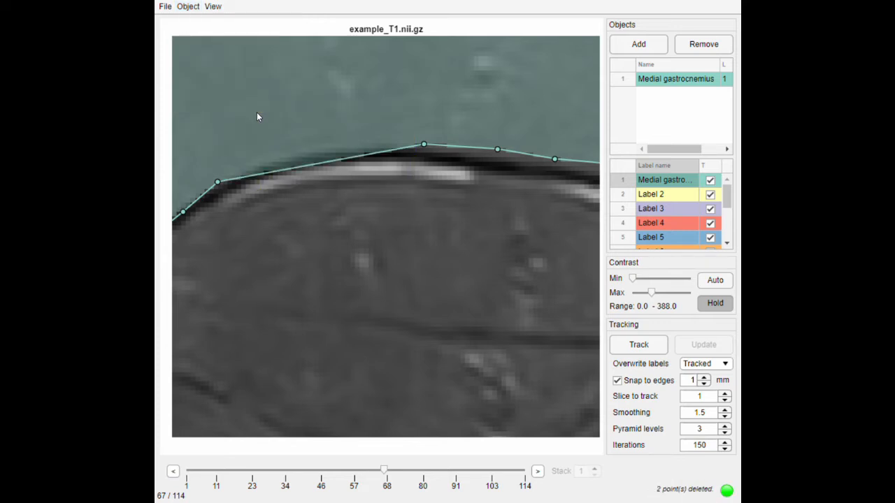
Step: Insert two new points in the gap on the polygon's lower boundary and move them onto the muscle edge
click(294, 169)
drag(295, 168, 291, 153)
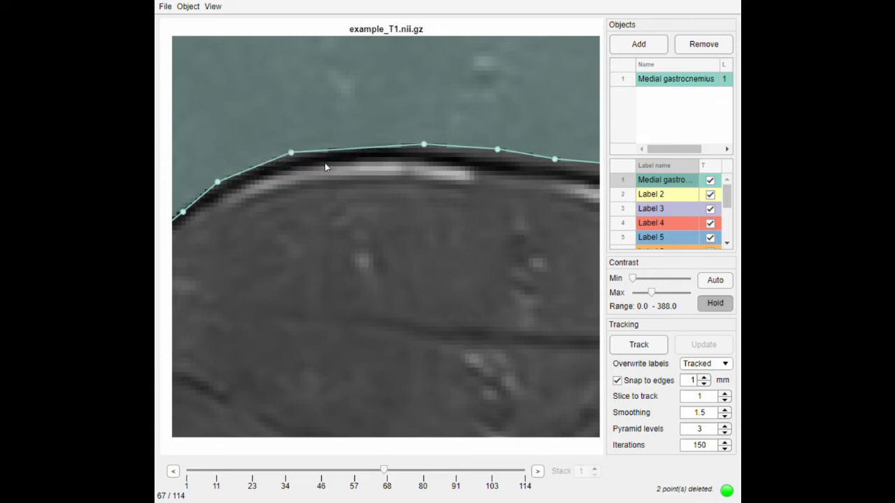
click(361, 149)
drag(361, 149, 359, 142)
Step: Set the snap-to-edges distance to 1.5 mm
scroll(359, 144, down, 2)
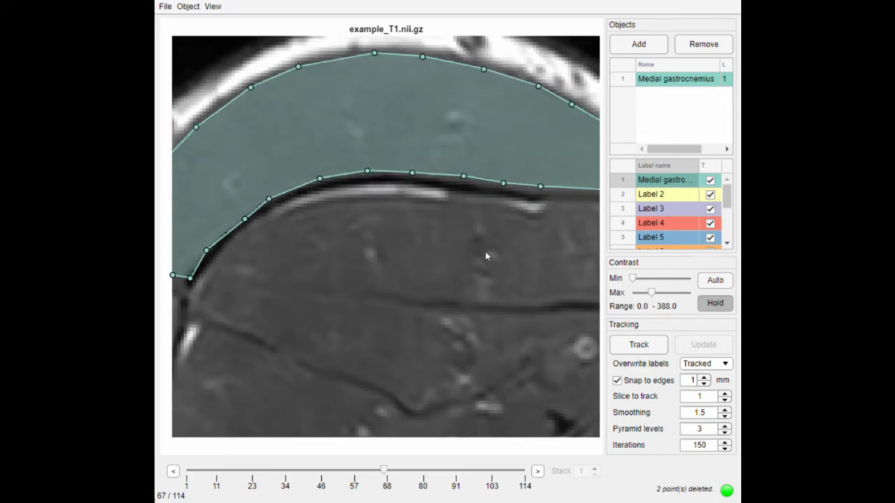
click(704, 377)
click(704, 378)
click(705, 378)
Step: Snap all points of the medial gastrocnemius polygon to the nearest image edges
scroll(434, 212, down, 1)
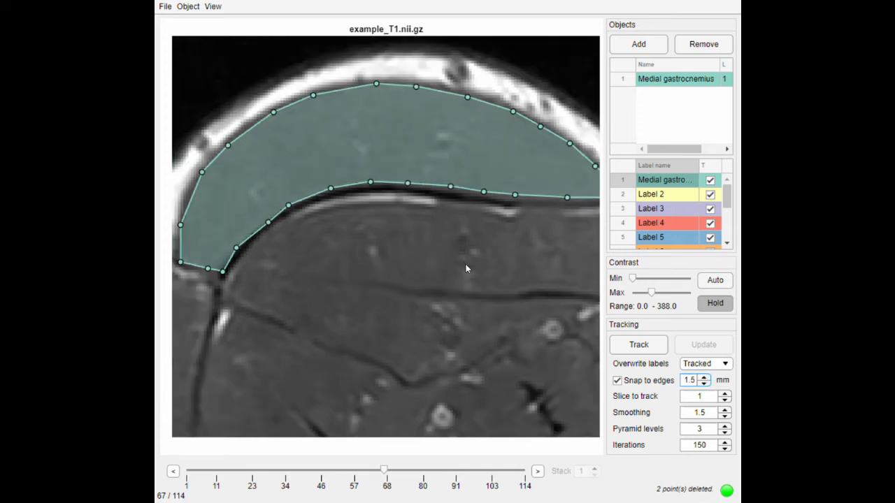
scroll(541, 278, down, 1)
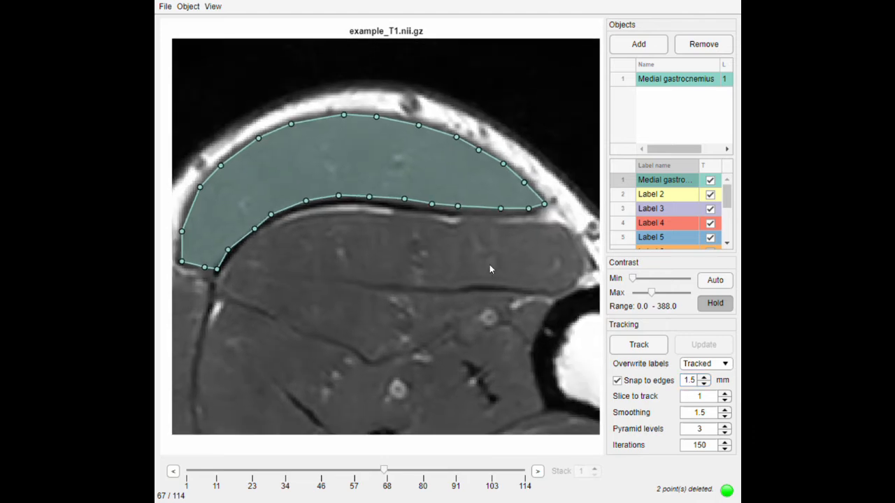
scroll(489, 268, up, 1)
scroll(436, 239, down, 1)
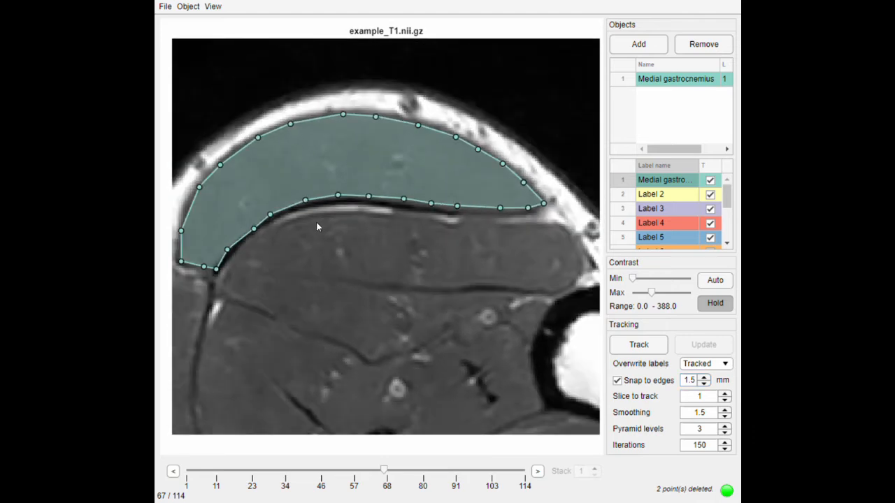
click(195, 9)
click(243, 144)
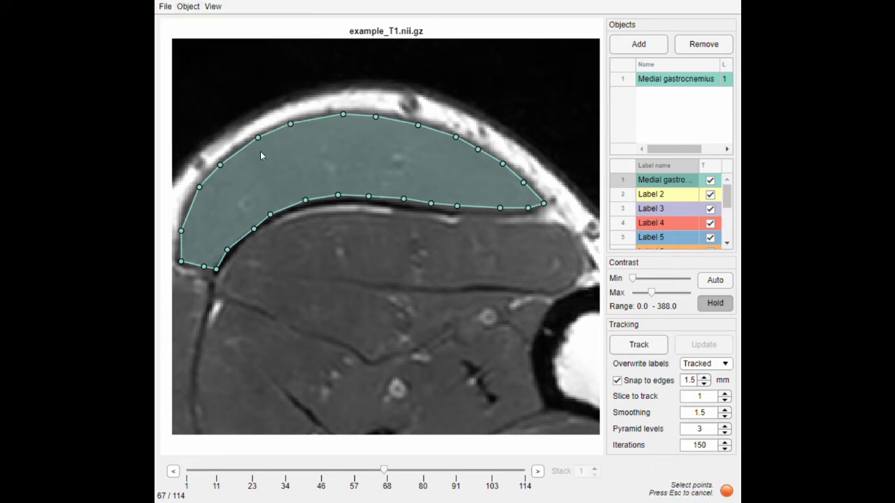
drag(176, 93, 580, 305)
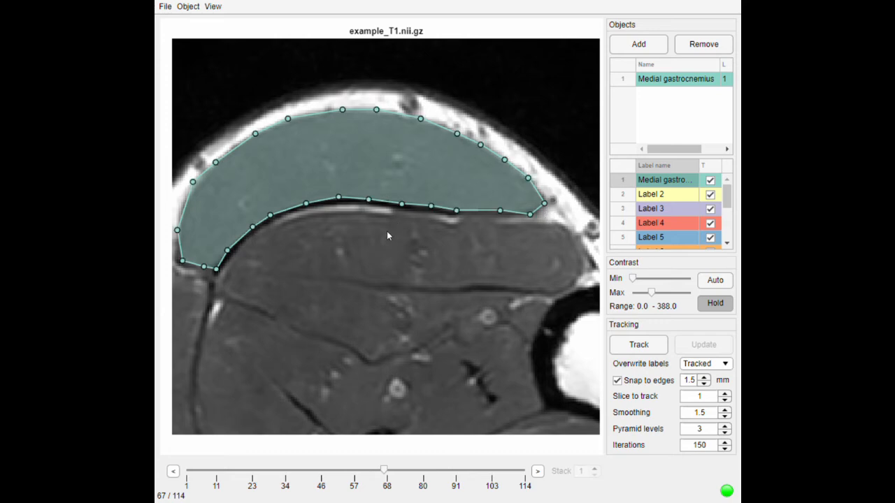
Step: Turn on the spline option for the medial gastrocnemius object to smooth its outline
drag(201, 197, 232, 204)
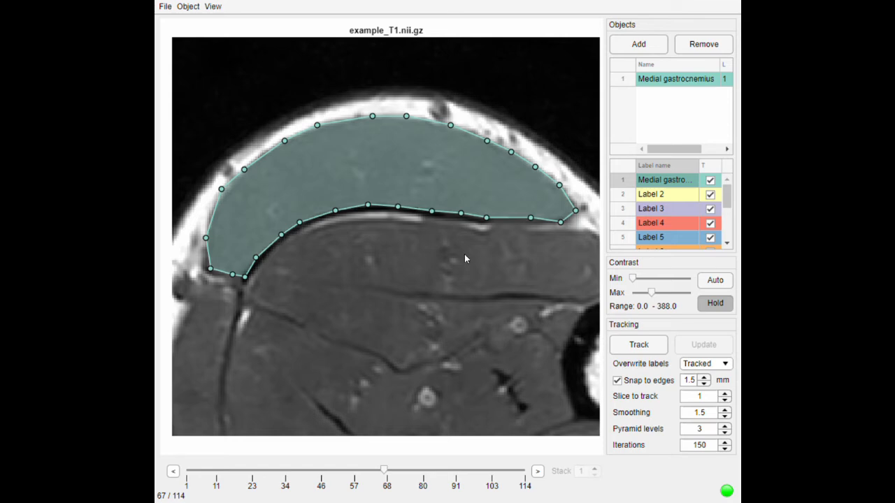
scroll(465, 253, up, 1)
drag(524, 269, 388, 283)
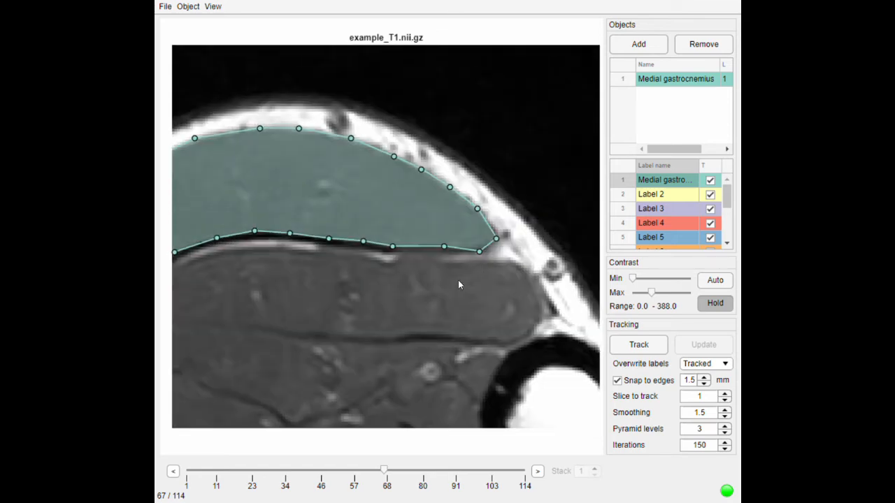
scroll(461, 277, up, 1)
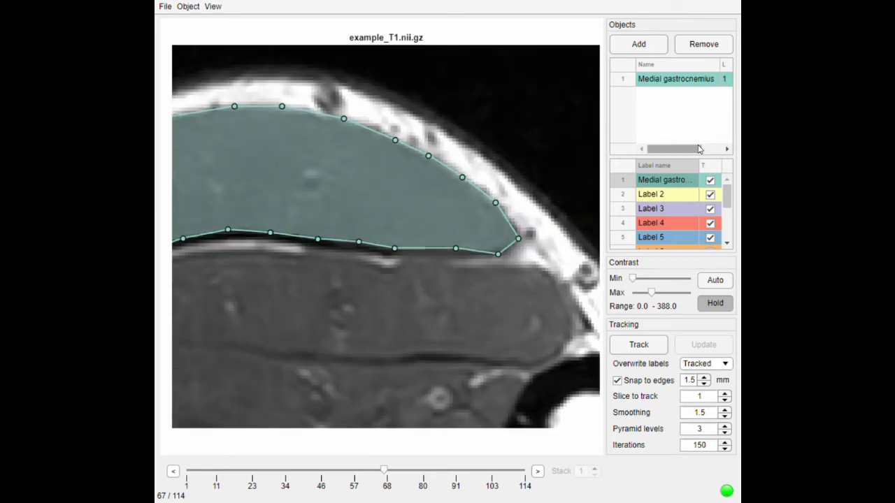
drag(692, 150, 732, 158)
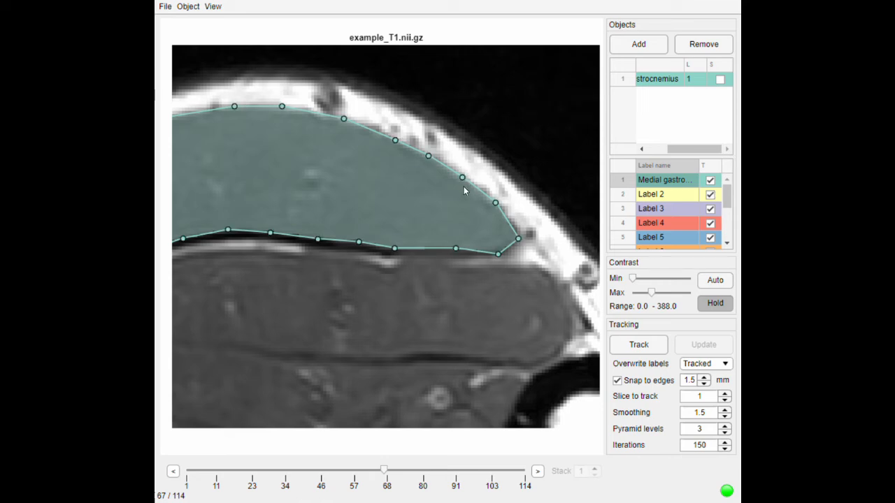
scroll(461, 181, up, 1)
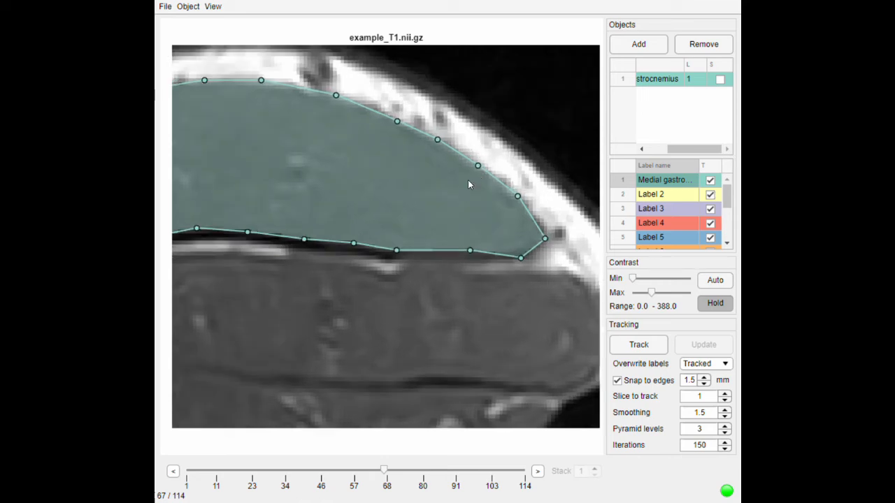
click(720, 80)
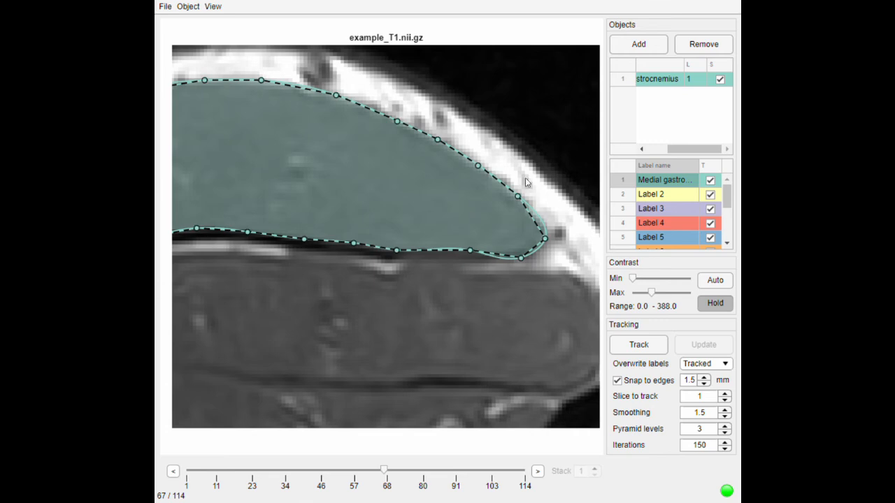
Step: Change the medial gastrocnemius object's label number to 2
scroll(472, 185, down, 1)
scroll(308, 262, down, 2)
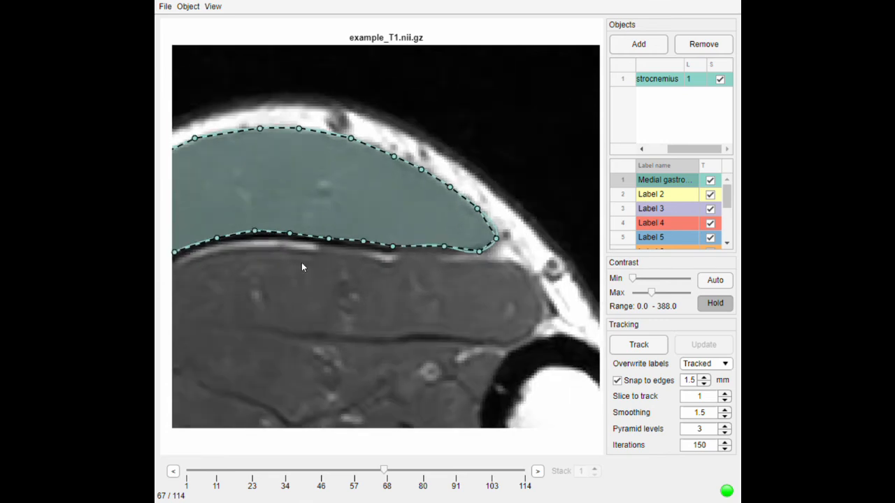
drag(337, 256, 413, 236)
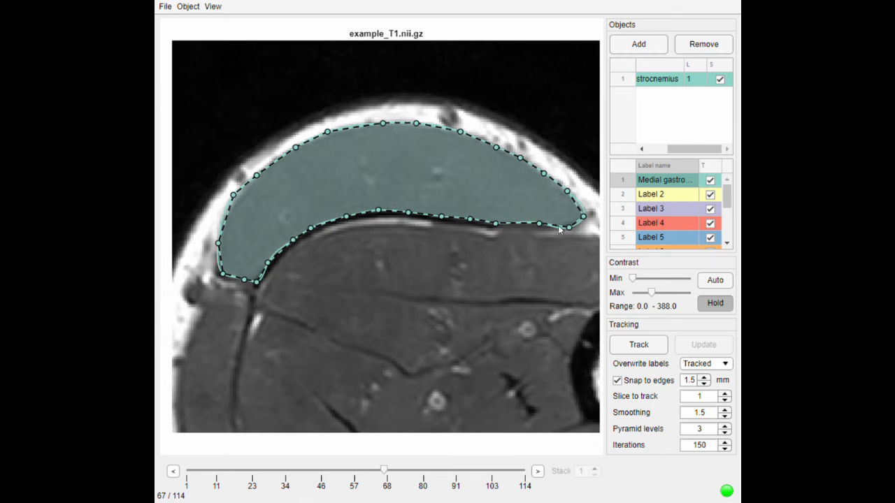
click(695, 81)
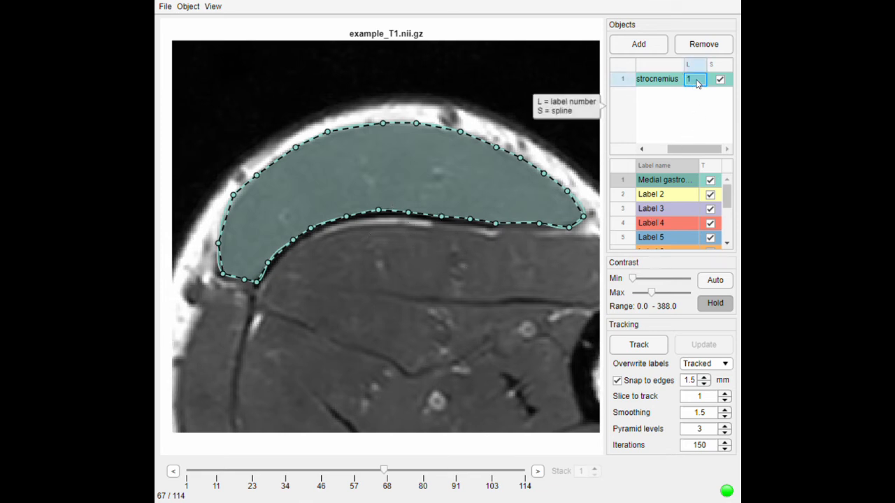
click(695, 82)
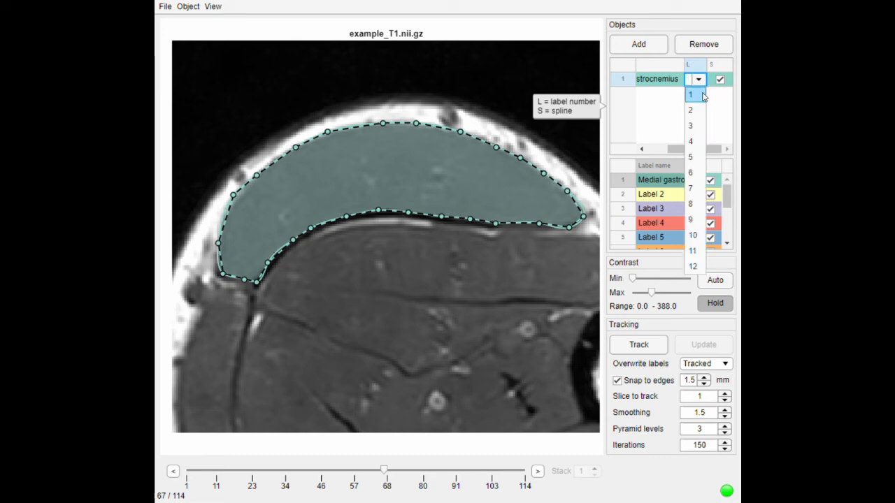
click(695, 113)
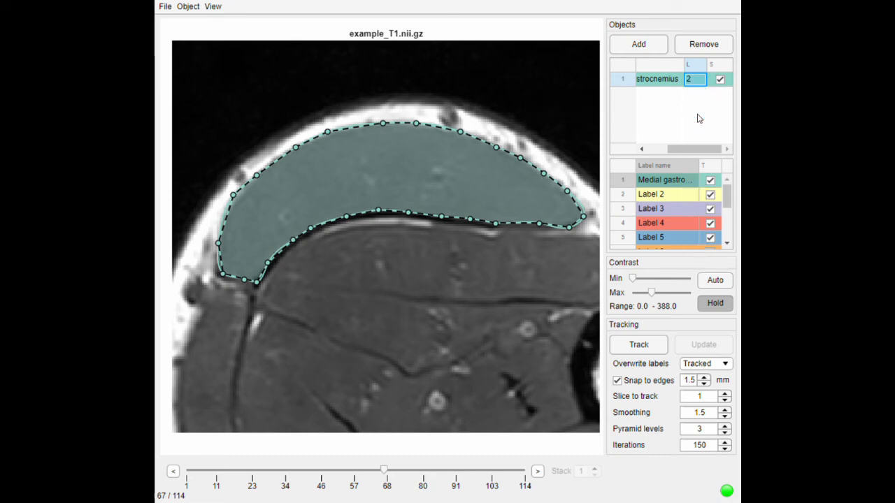
drag(667, 151, 631, 151)
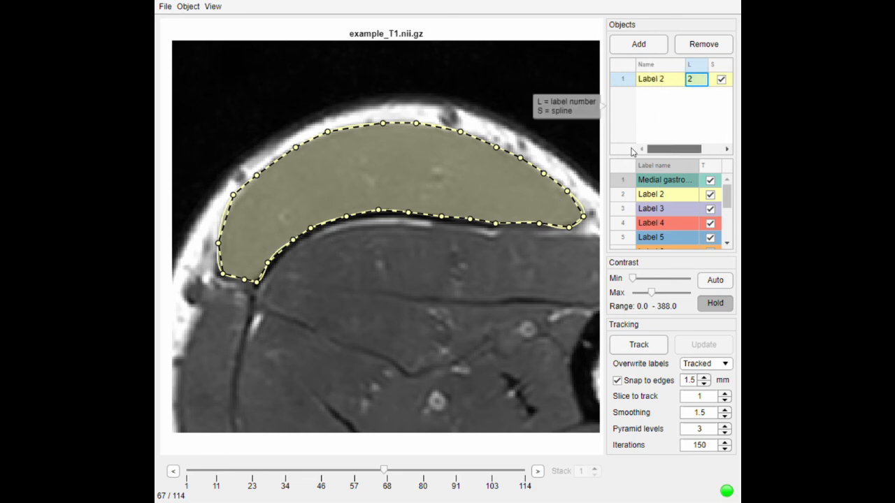
Step: Set the label number of the outlined muscle object back to 1, the medial gastrocnemius label
click(696, 89)
click(694, 98)
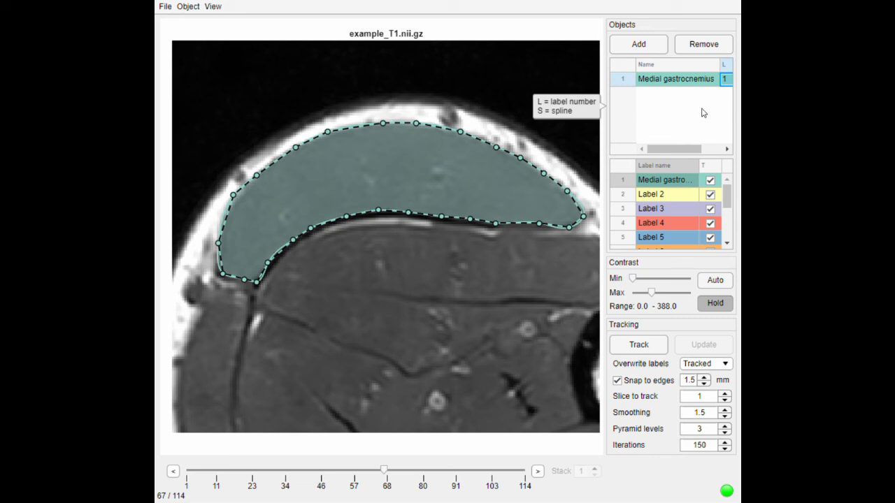
click(521, 267)
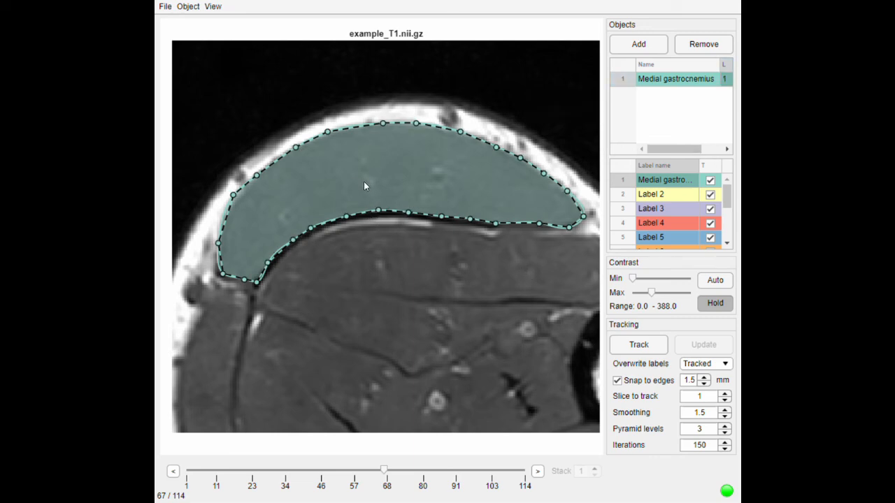
Step: Remove the medial gastrocnemius object from slice 67
click(189, 7)
click(249, 77)
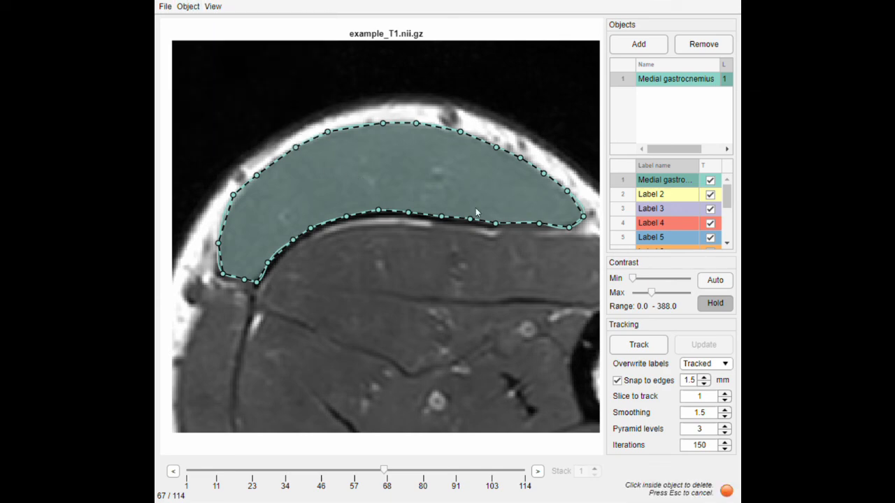
click(394, 180)
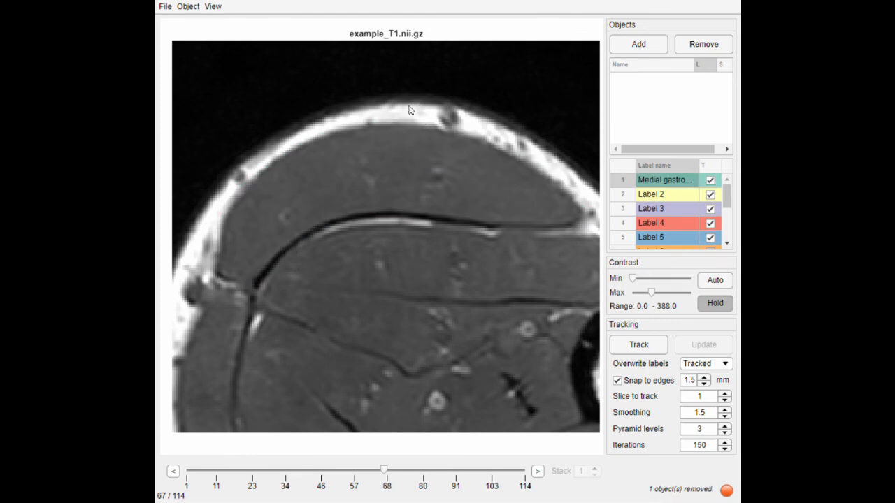
Step: Undo the removal of the medial gastrocnemius object
click(187, 7)
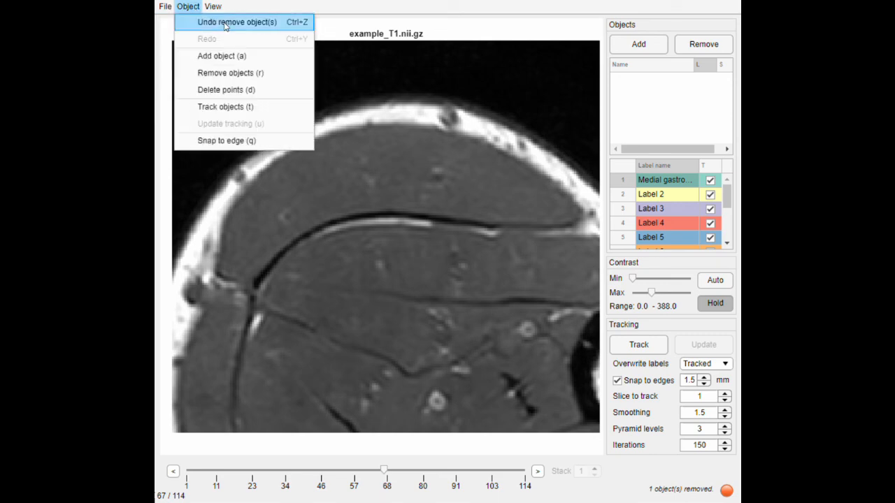
click(225, 23)
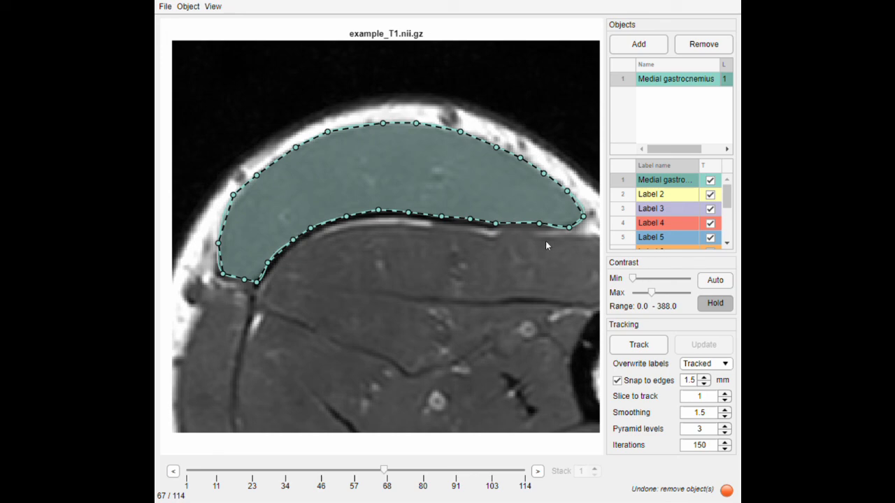
click(493, 222)
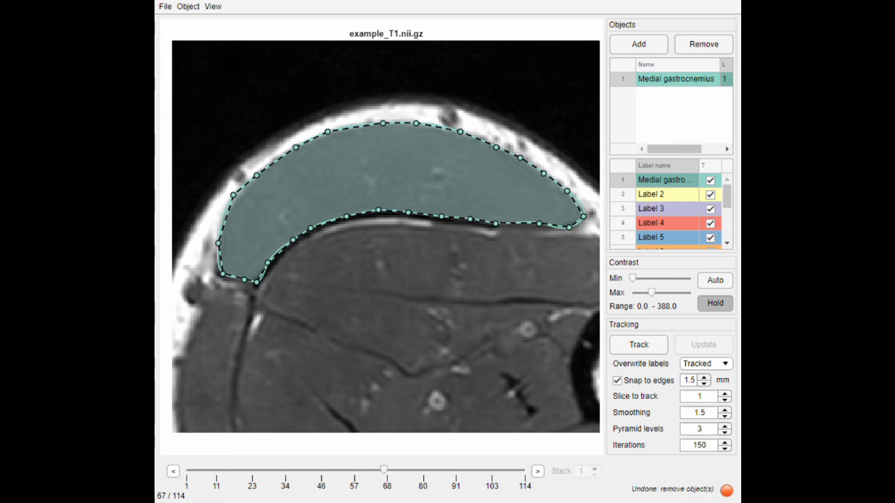